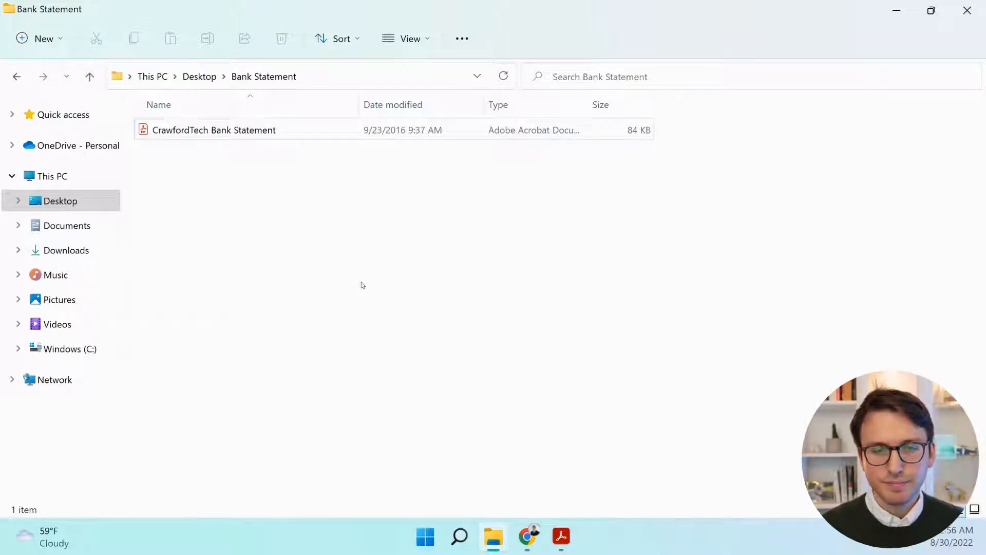
# - View the open CrawfordTech Bank Statement PDF and examine its account summary, bonus offer and transaction details
pyautogui.click(303, 137)
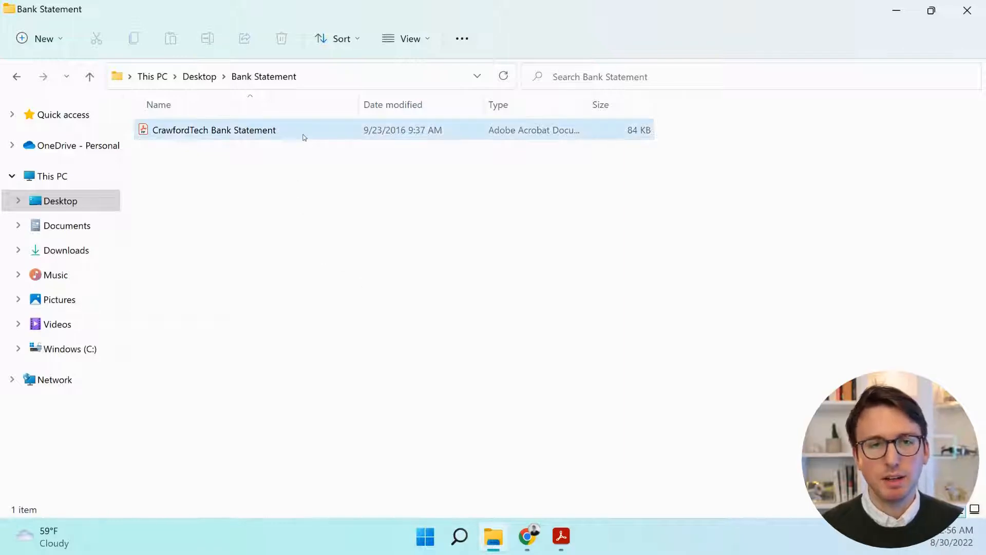
pyautogui.moveTo(561, 536)
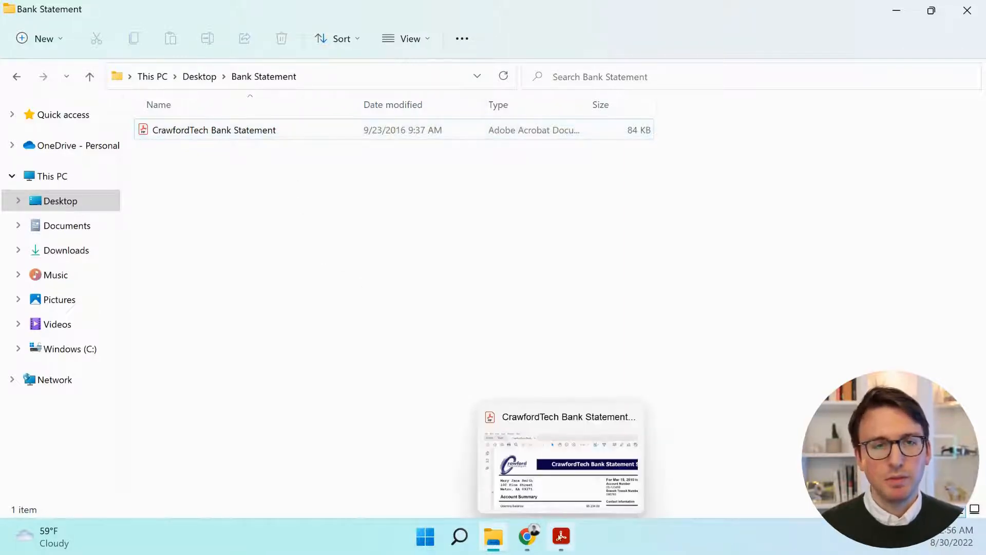
pyautogui.click(576, 475)
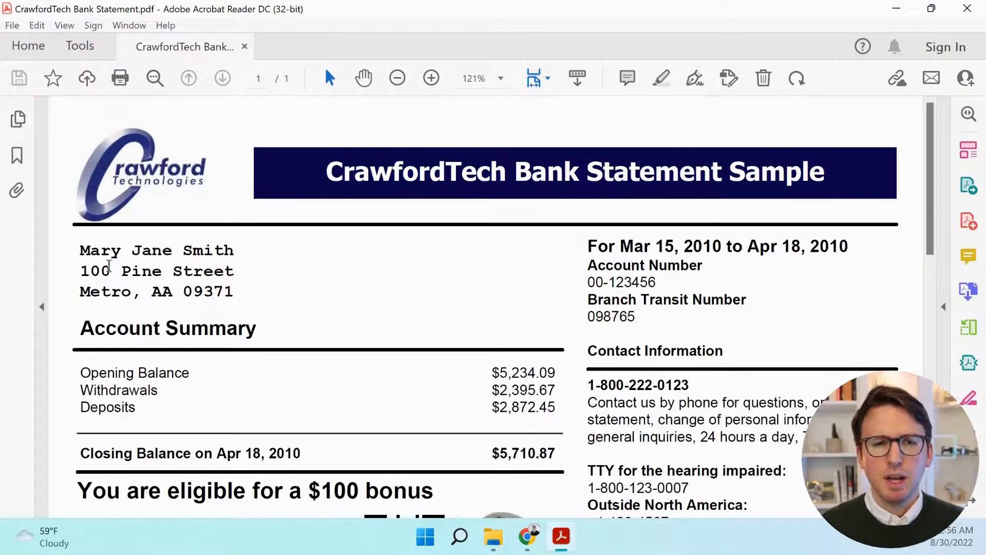
pyautogui.scroll(-2, 314, 329)
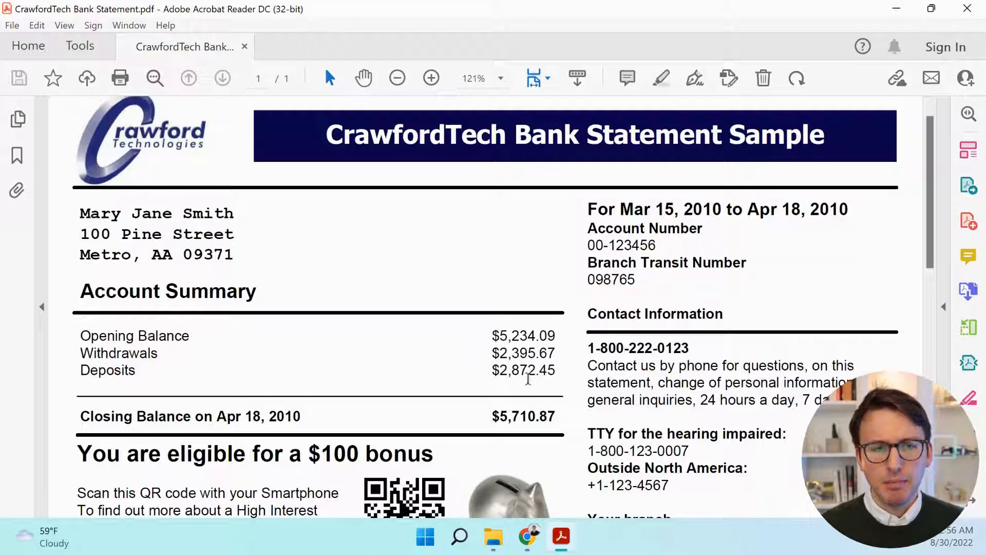
pyautogui.scroll(-10, 530, 340)
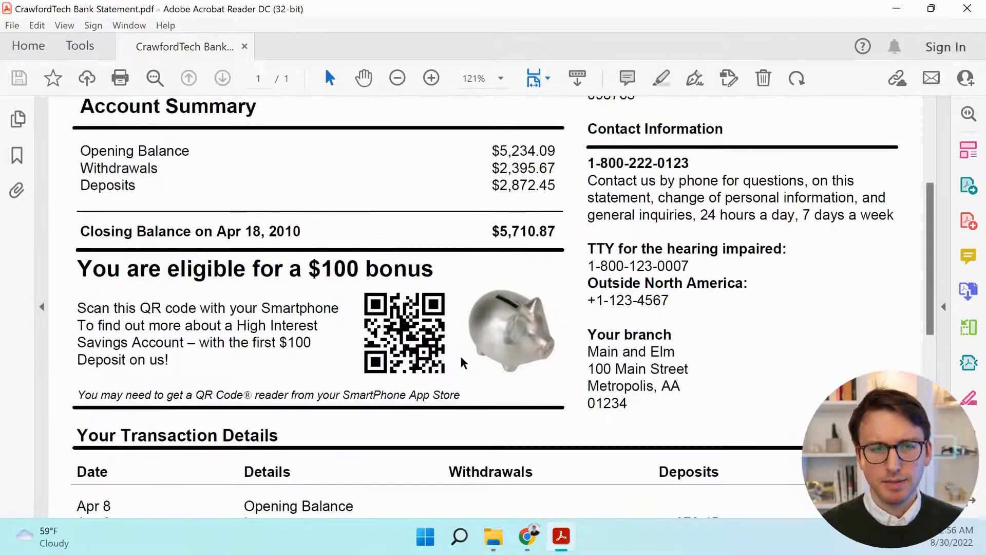
pyautogui.scroll(-4, 460, 356)
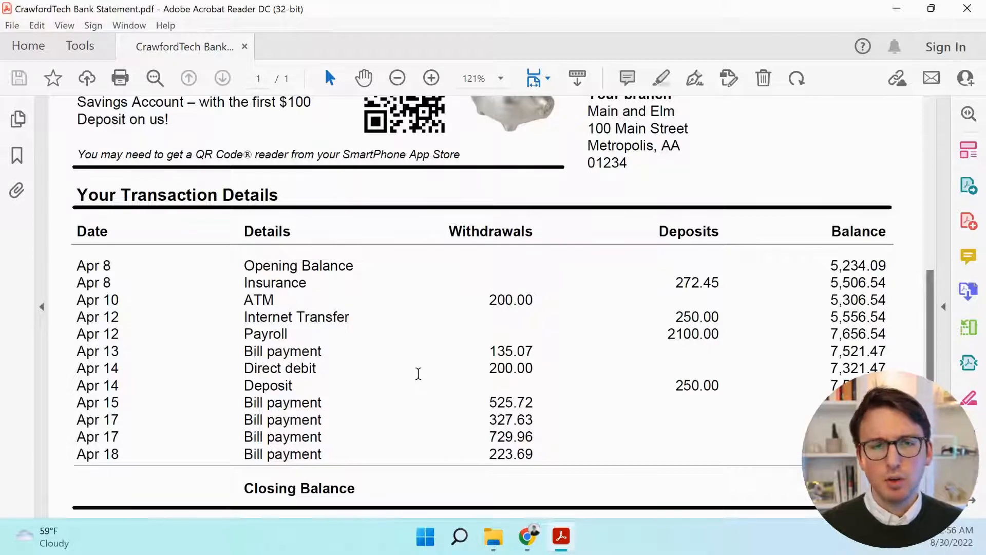
pyautogui.scroll(6, 418, 374)
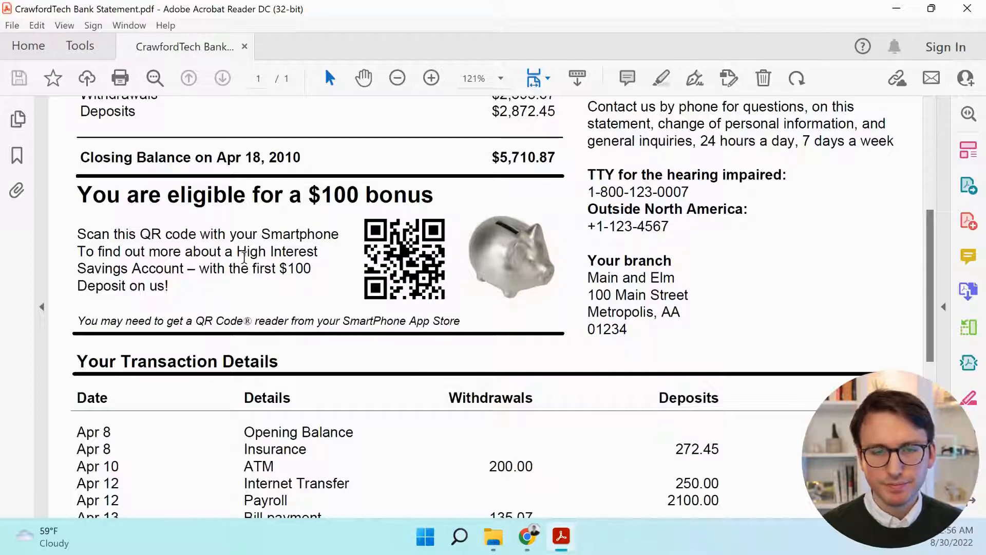
pyautogui.scroll(1, 244, 257)
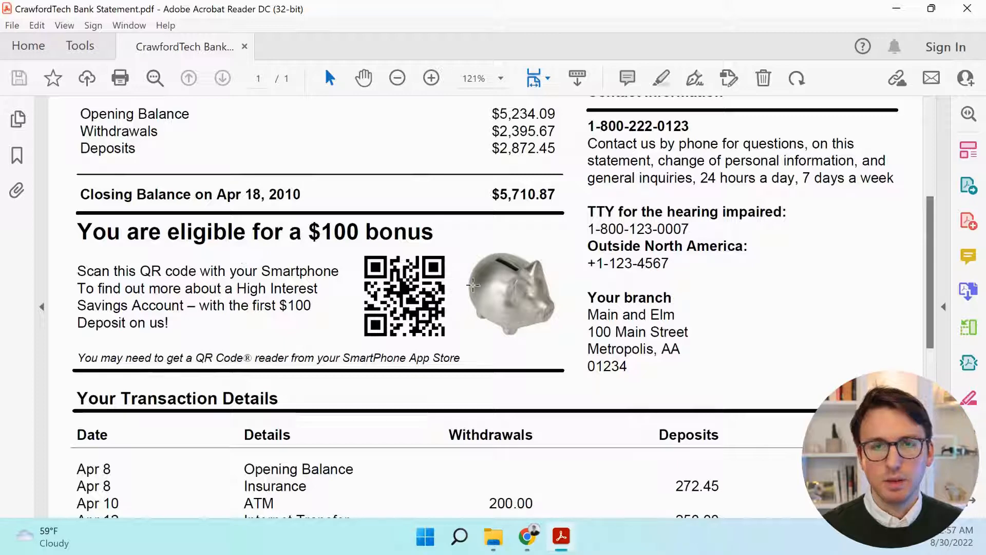
# - Switch to filefox.app in the browser and upload the CrawfordTech Bank Statement file from the Bank Statement folder
pyautogui.click(897, 9)
pyautogui.click(897, 10)
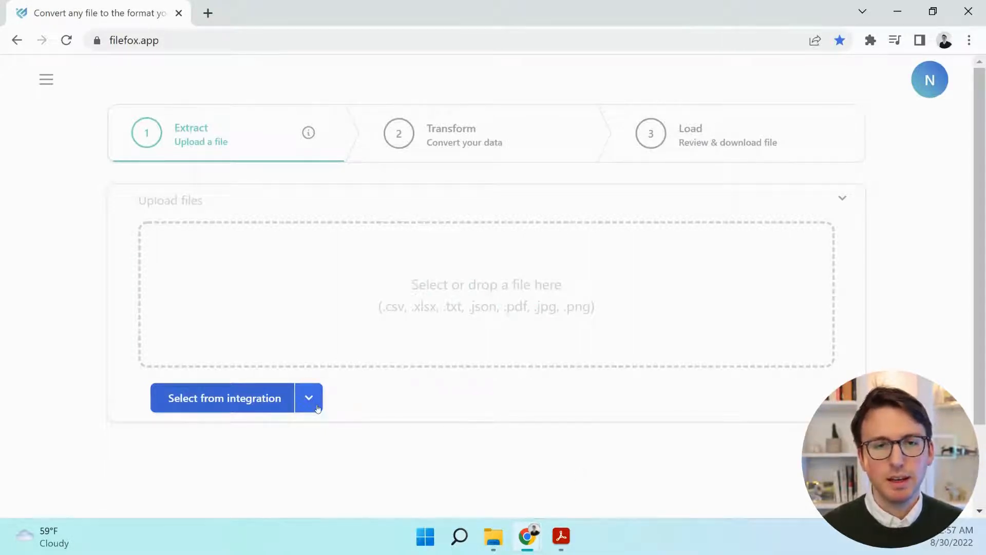
pyautogui.click(417, 318)
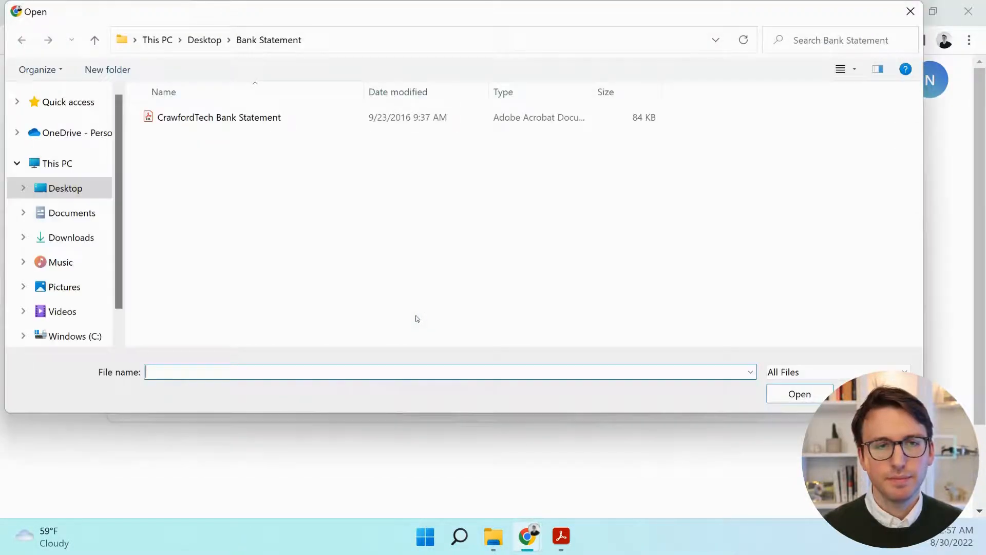
pyautogui.click(270, 117)
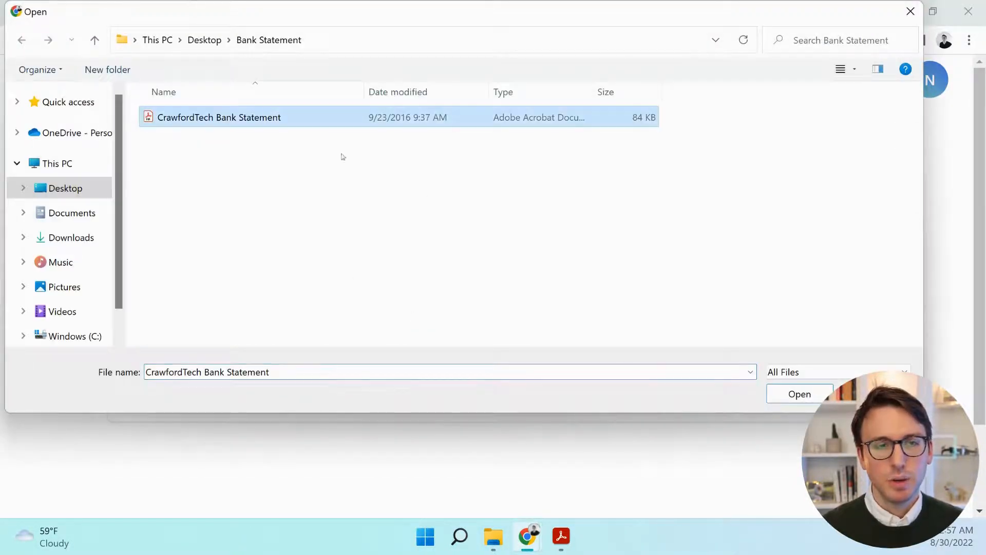
pyautogui.click(769, 397)
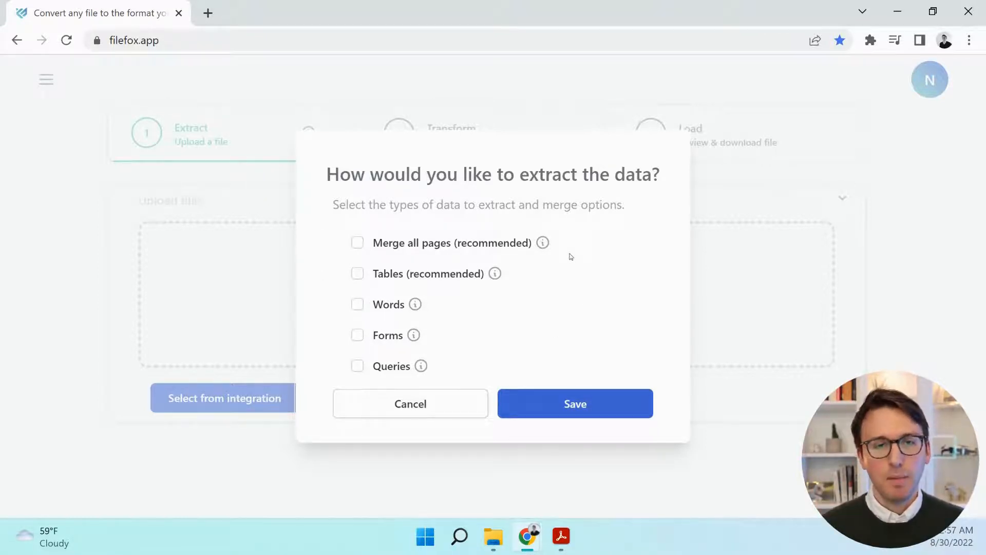
# - Enable Merge all pages, Tables, Words, Forms and Queries as the extraction options for the uploaded file
pyautogui.click(357, 246)
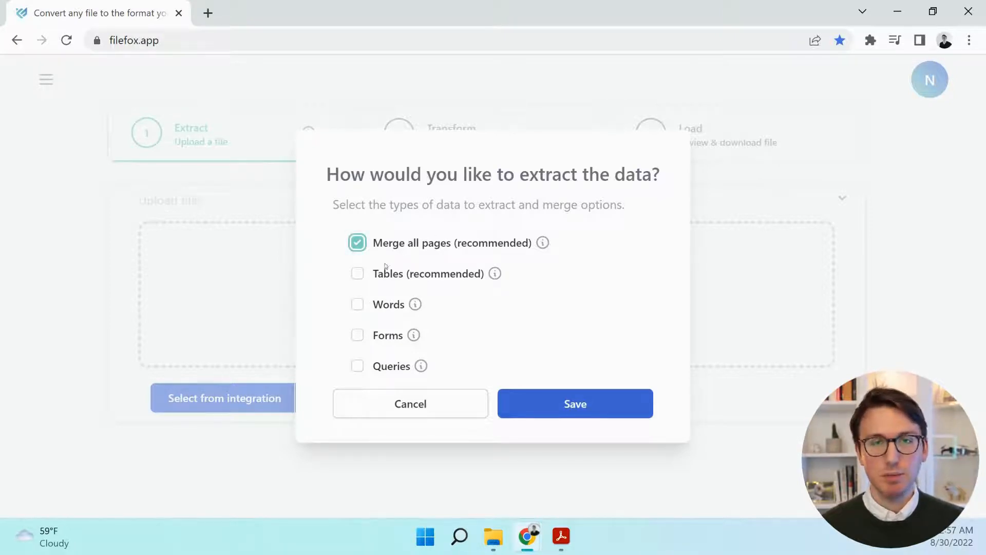
pyautogui.click(359, 276)
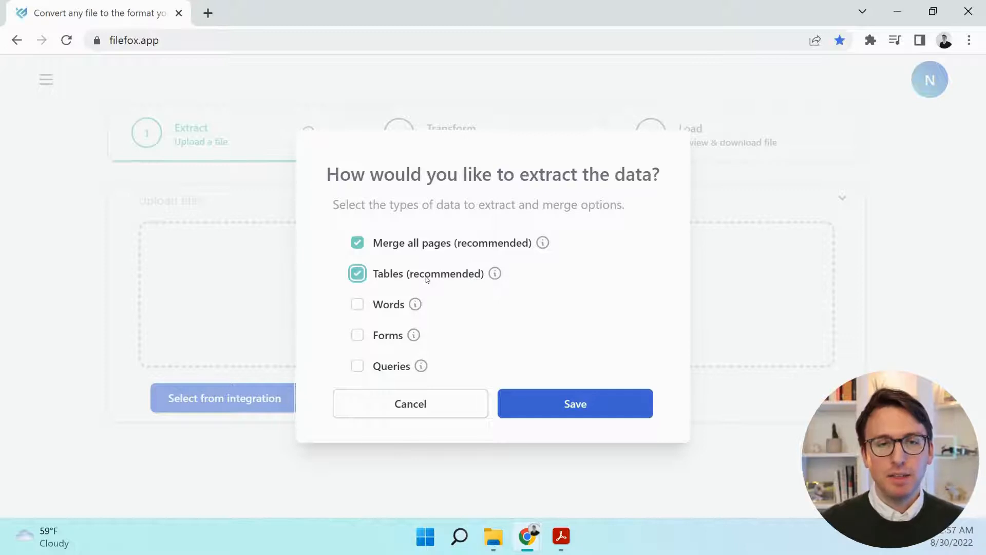
pyautogui.click(359, 305)
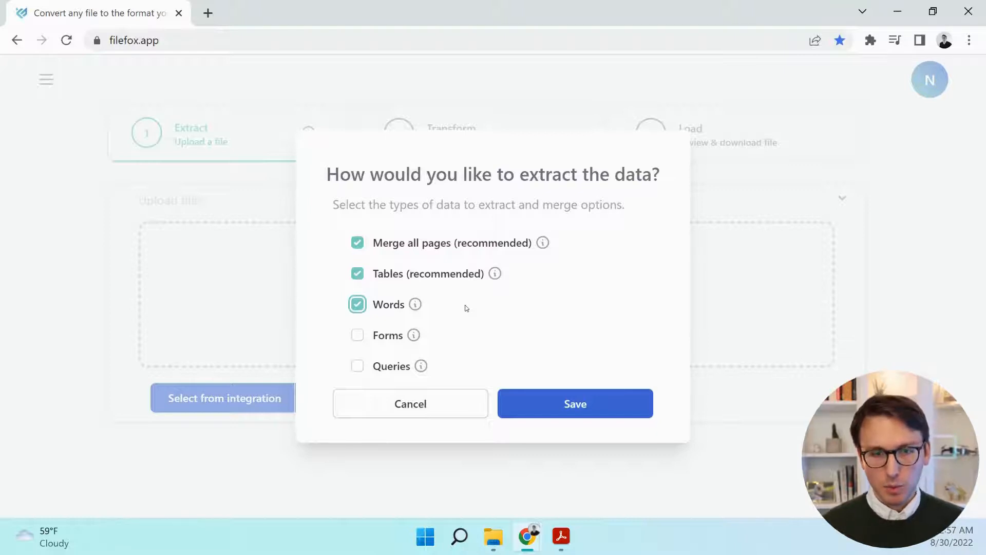
pyautogui.click(359, 339)
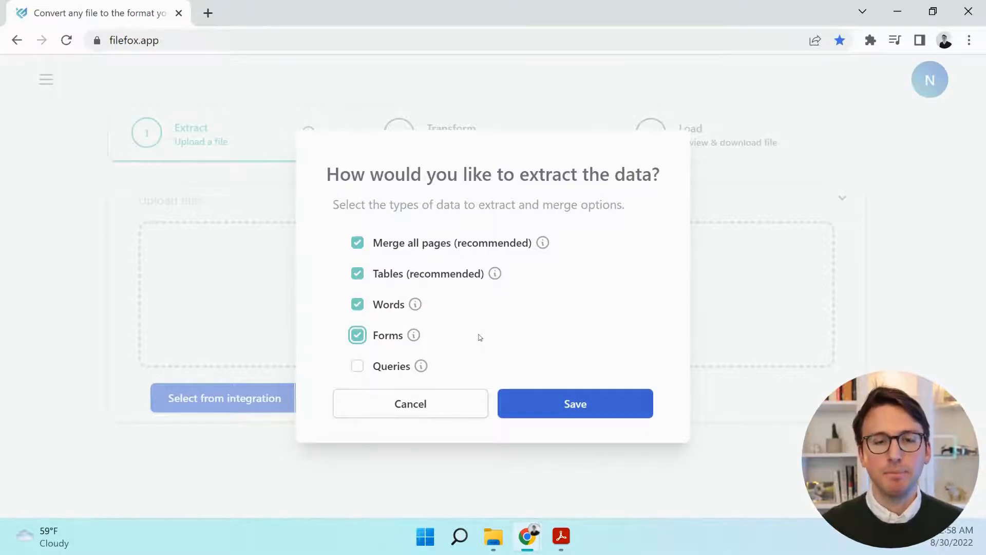
pyautogui.click(357, 366)
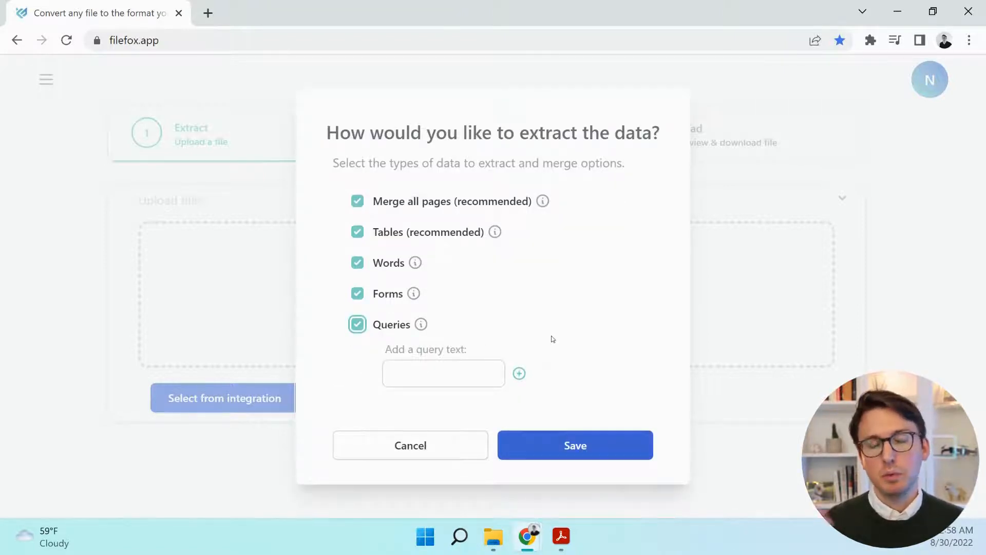
# - Add the query text "Opening Balance" and save the extraction settings to extract the data
pyautogui.click(452, 365)
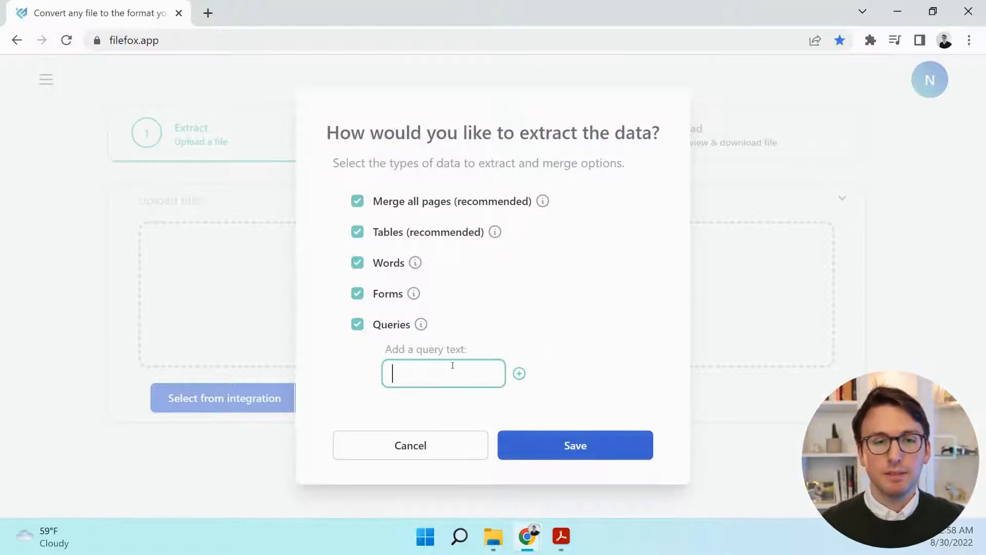
pyautogui.write('Op')
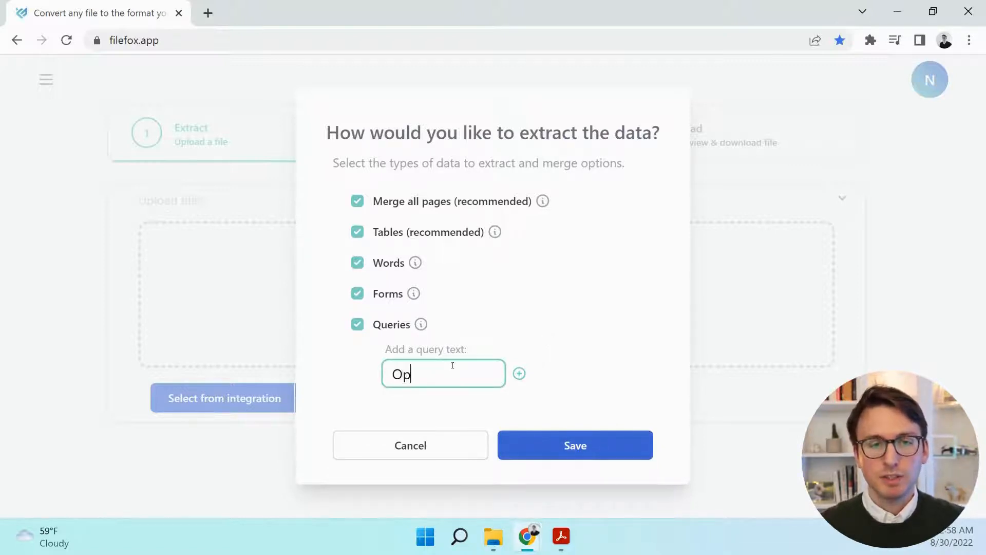
pyautogui.write('en')
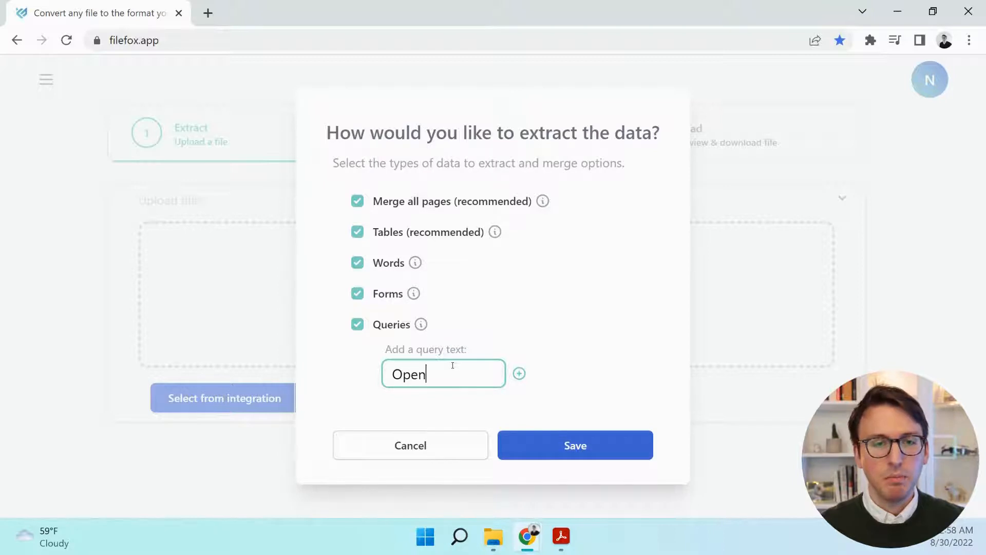
pyautogui.write('ing')
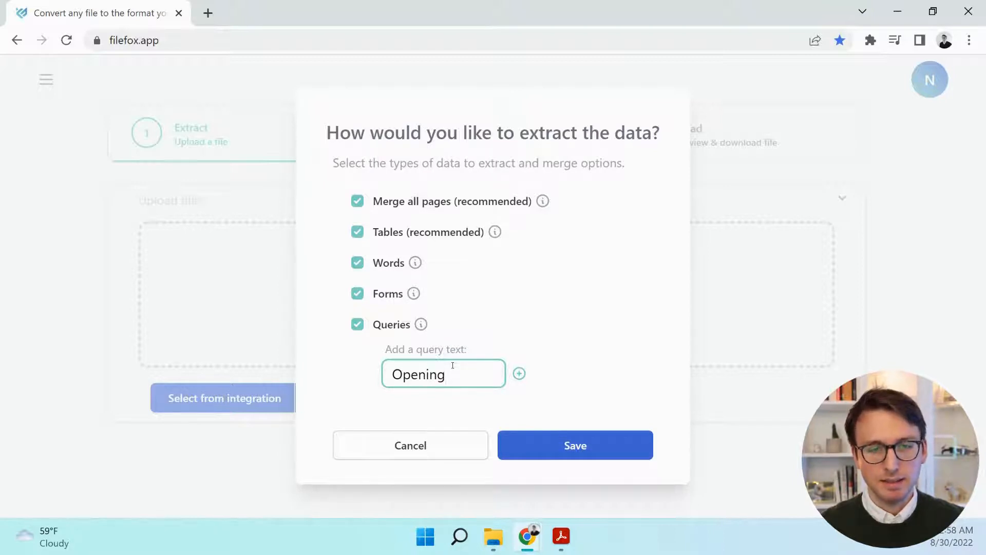
pyautogui.write(' B')
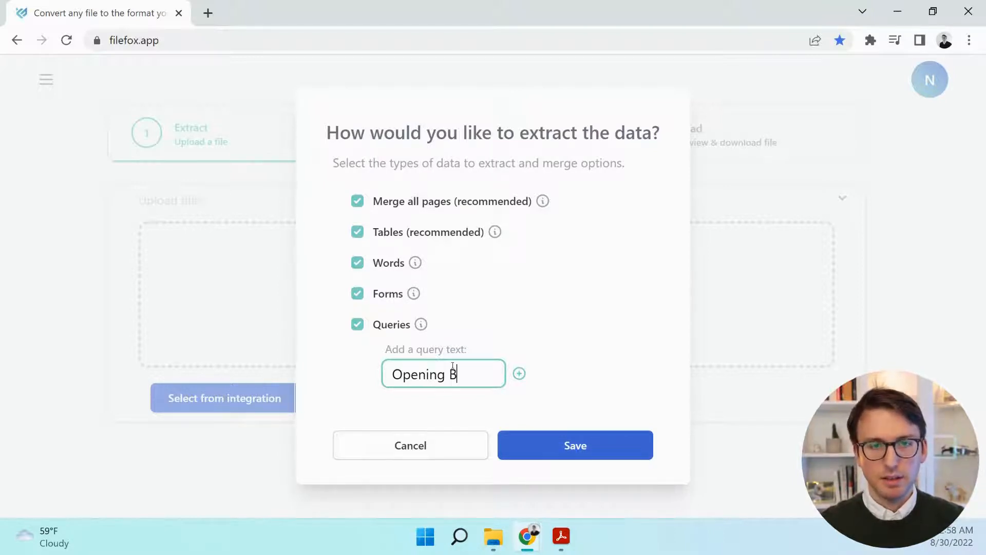
pyautogui.write('alance')
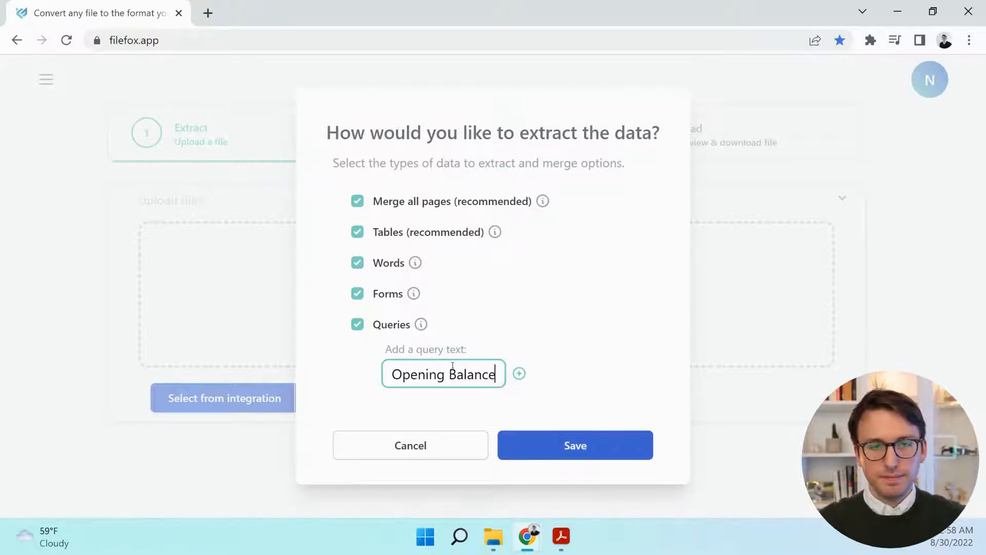
pyautogui.click(519, 380)
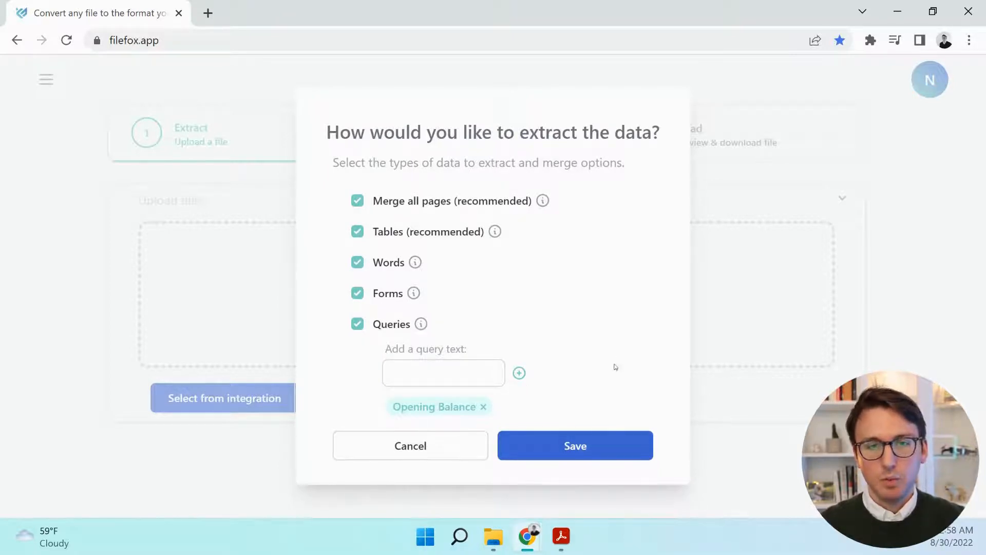
pyautogui.click(605, 444)
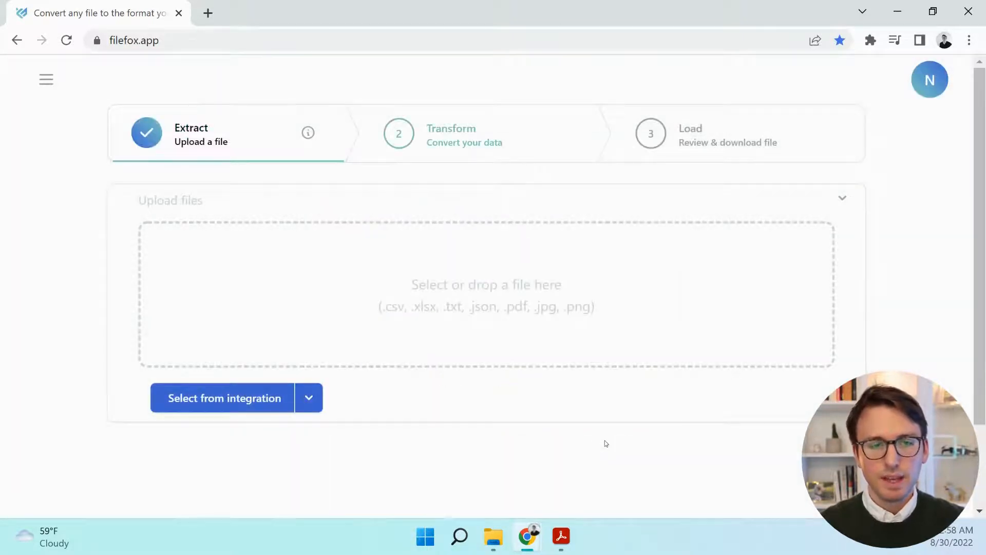
# - Examine the Forms extraction in the file preview and check the available extraction sources and file pages
pyautogui.scroll(-1, 606, 443)
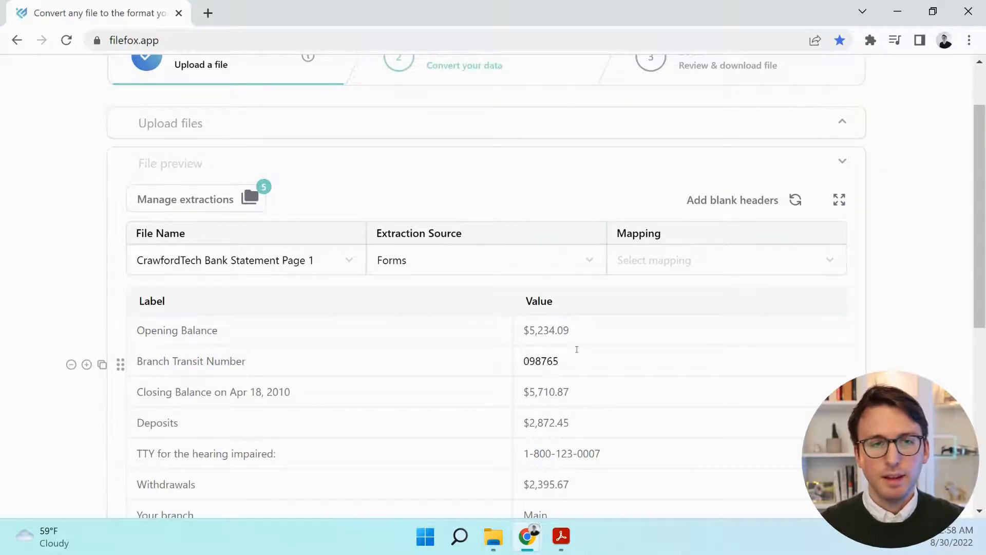
pyautogui.scroll(-2, 577, 349)
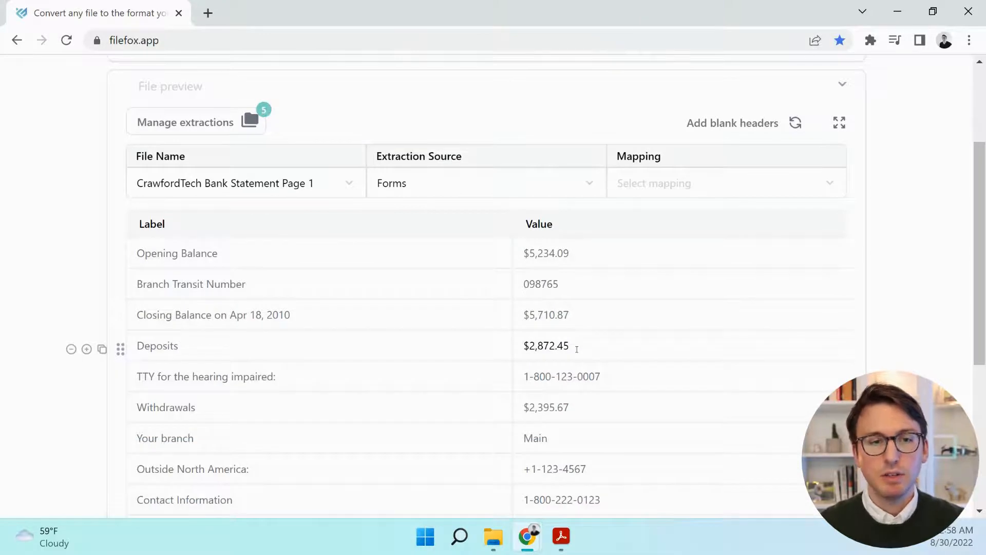
pyautogui.scroll(2, 577, 350)
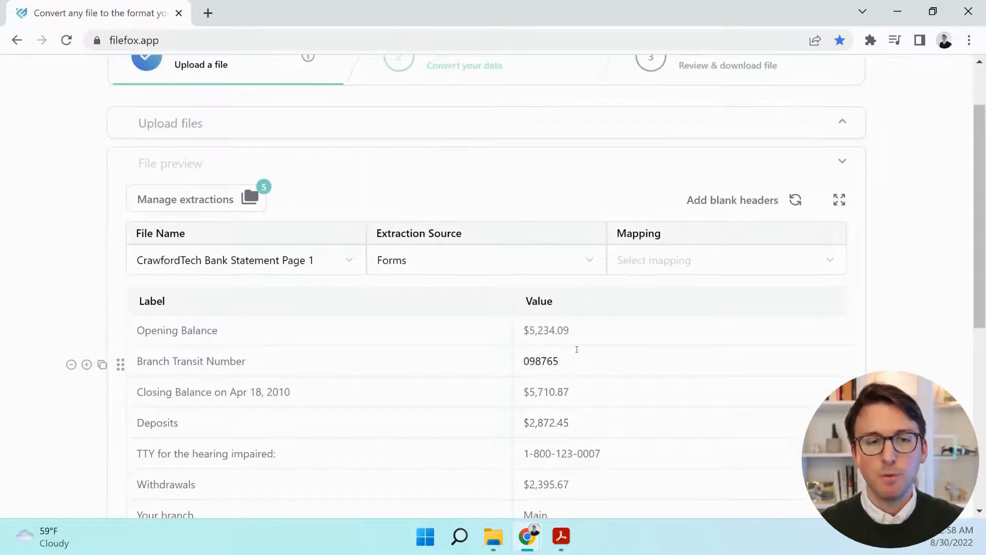
pyautogui.click(585, 266)
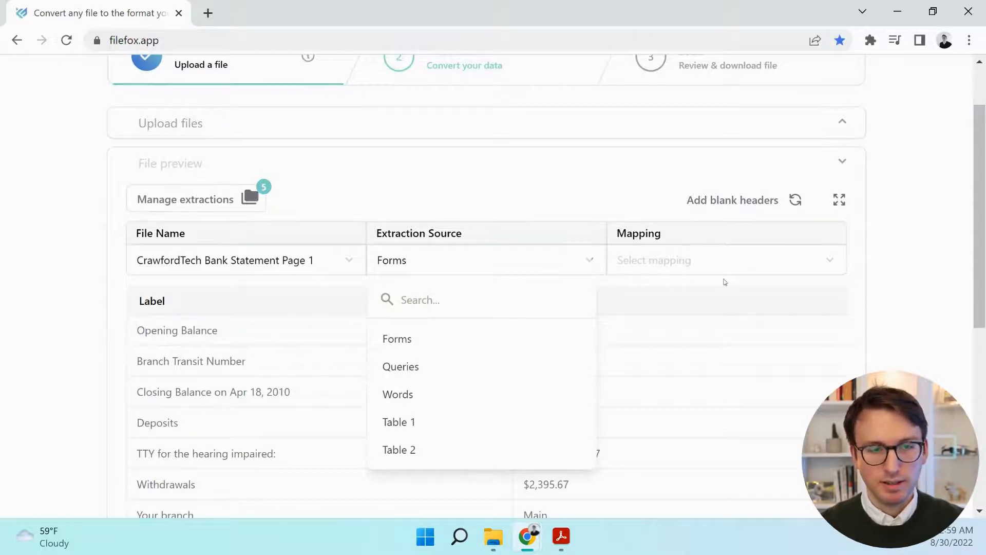
pyautogui.click(887, 290)
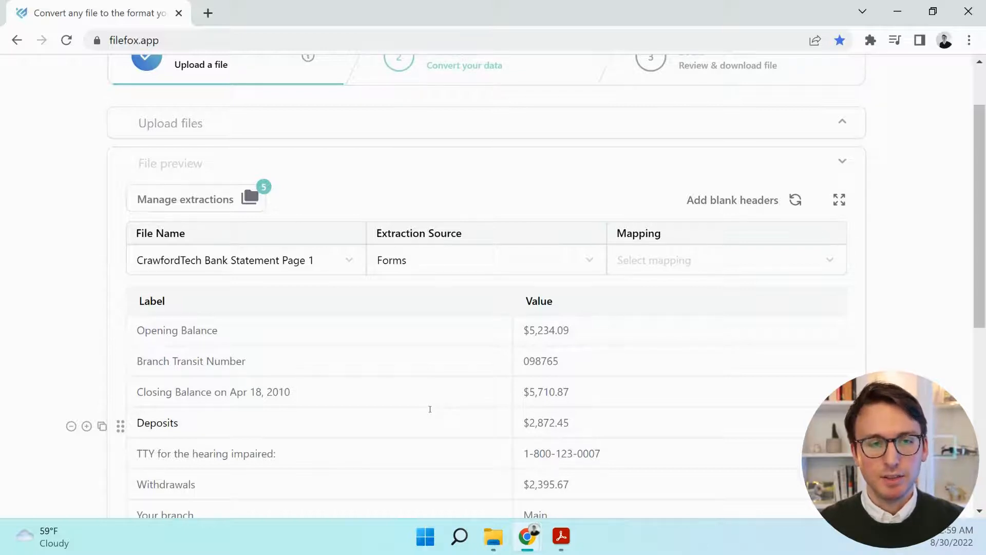
pyautogui.click(350, 261)
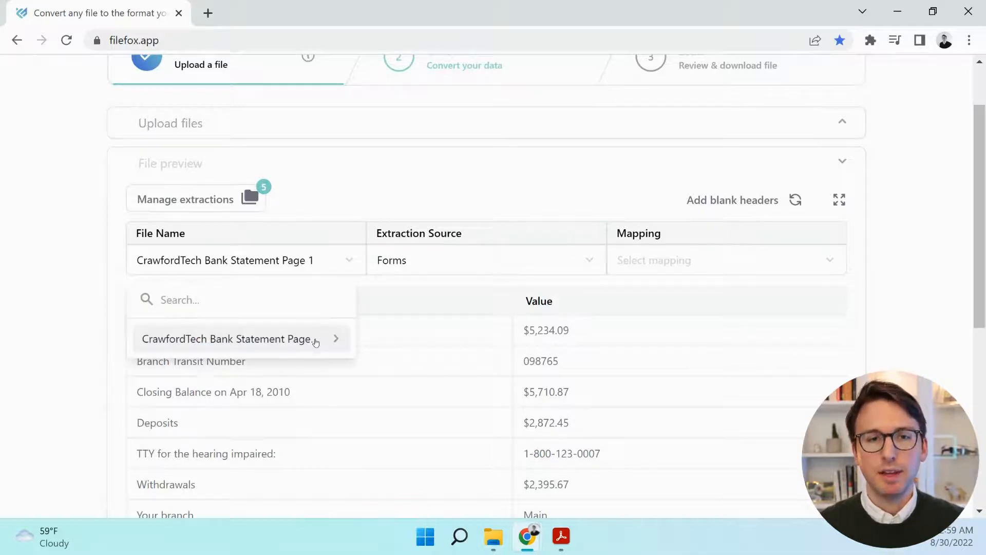
pyautogui.click(404, 287)
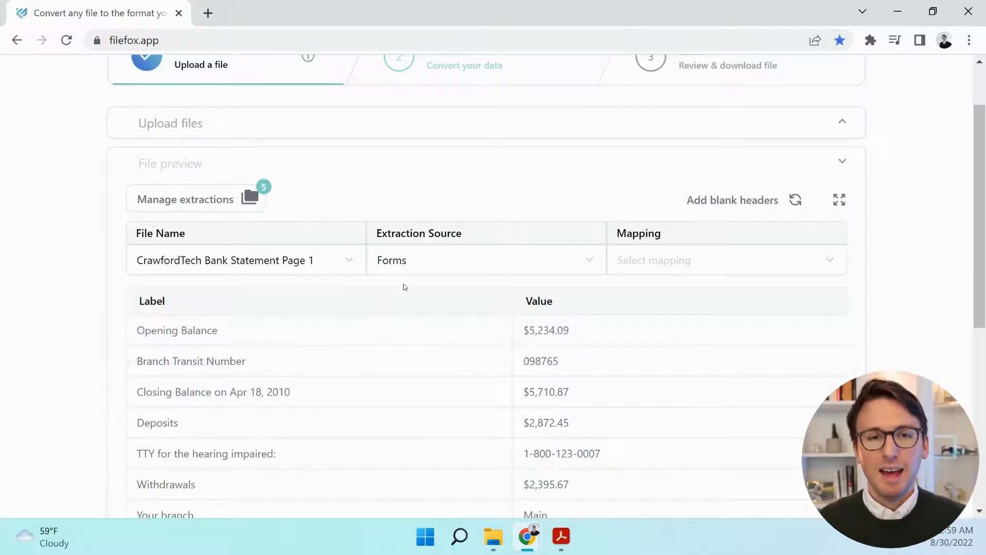
# - Set the file preview's extraction source to Queries to view the query result
pyautogui.click(589, 265)
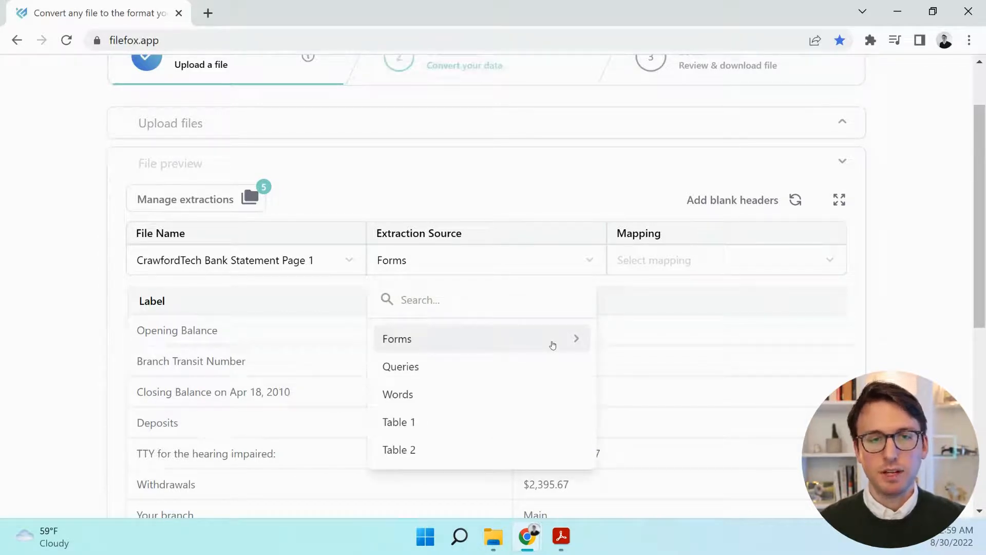
pyautogui.click(535, 370)
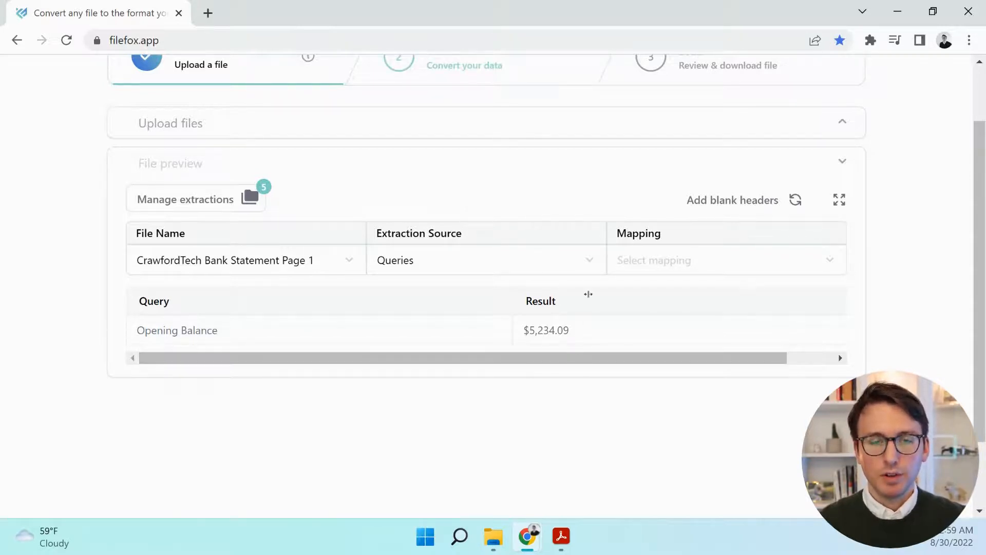
# - Set the file preview's extraction source to Words and look through the extracted words
pyautogui.click(588, 261)
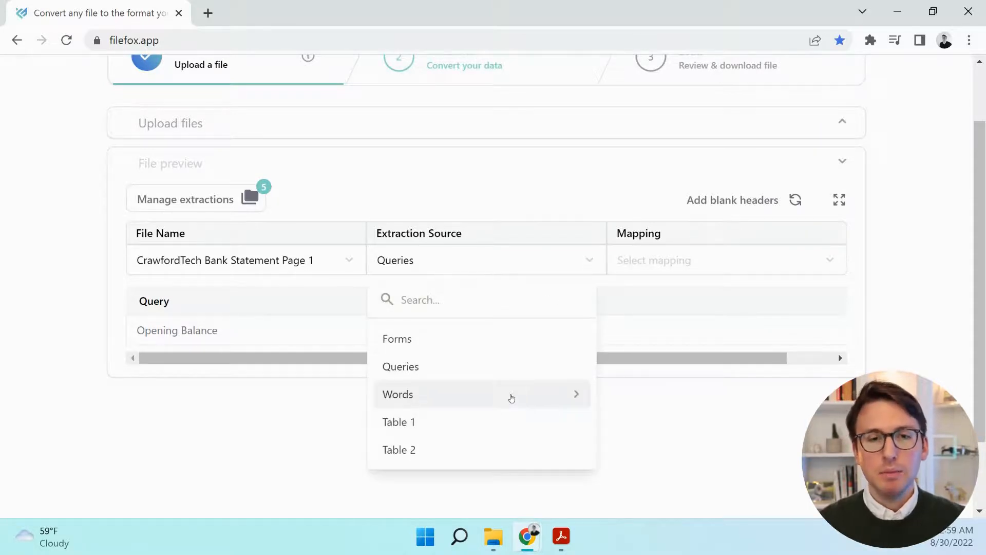
pyautogui.click(511, 398)
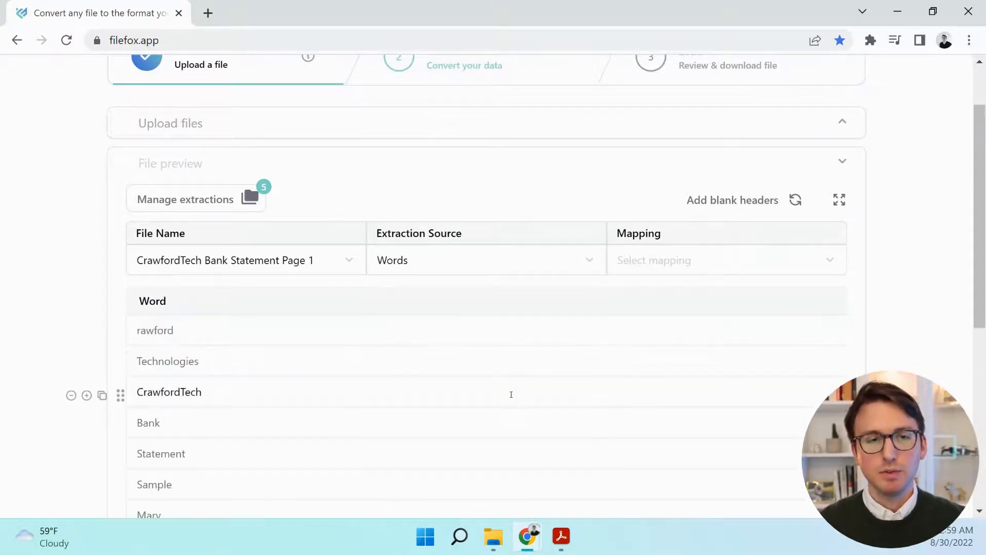
pyautogui.scroll(-3, 511, 395)
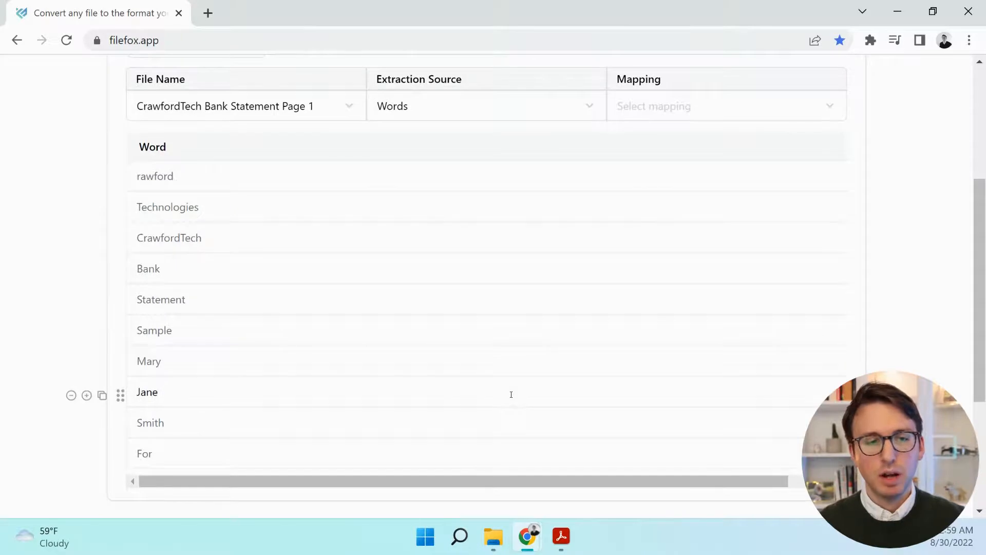
pyautogui.scroll(3, 511, 394)
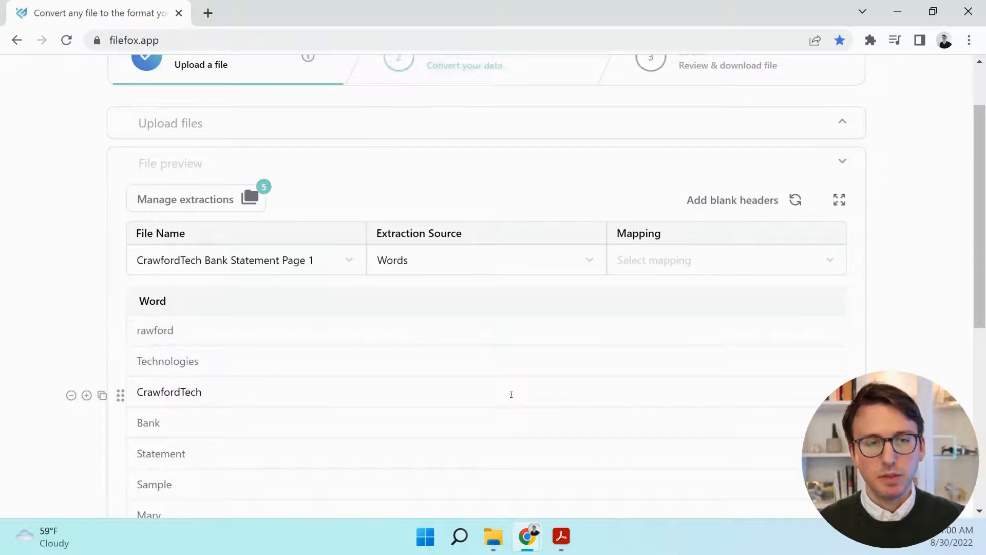
pyautogui.scroll(2, 511, 394)
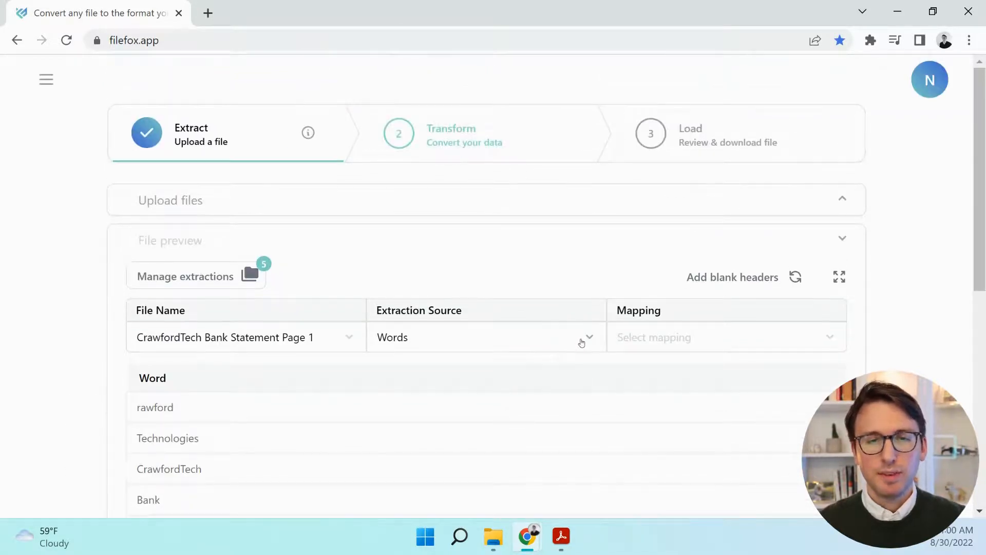
# - Set the file preview's extraction source to Table 1 to view the account summary table
pyautogui.click(582, 342)
pyautogui.scroll(-2, 580, 341)
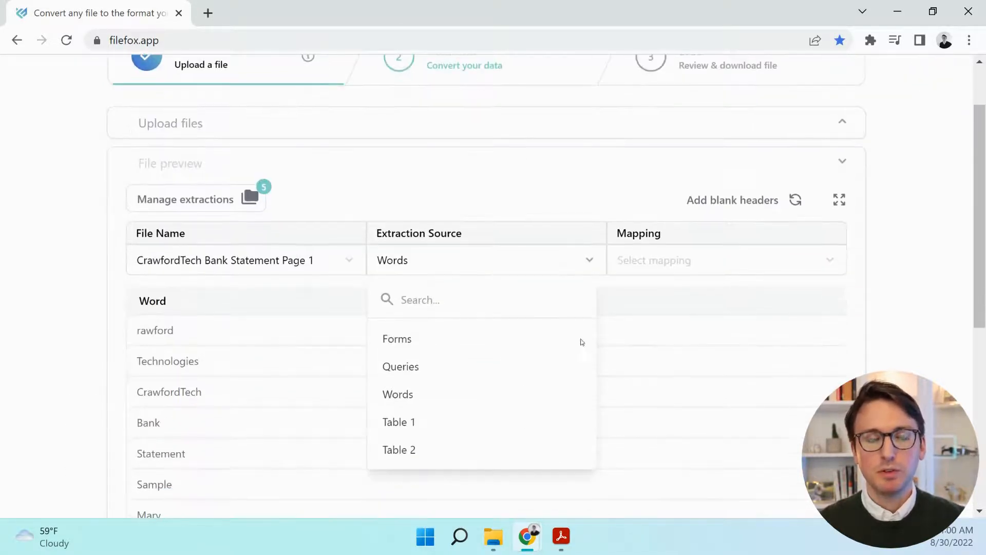
pyautogui.scroll(-2, 508, 378)
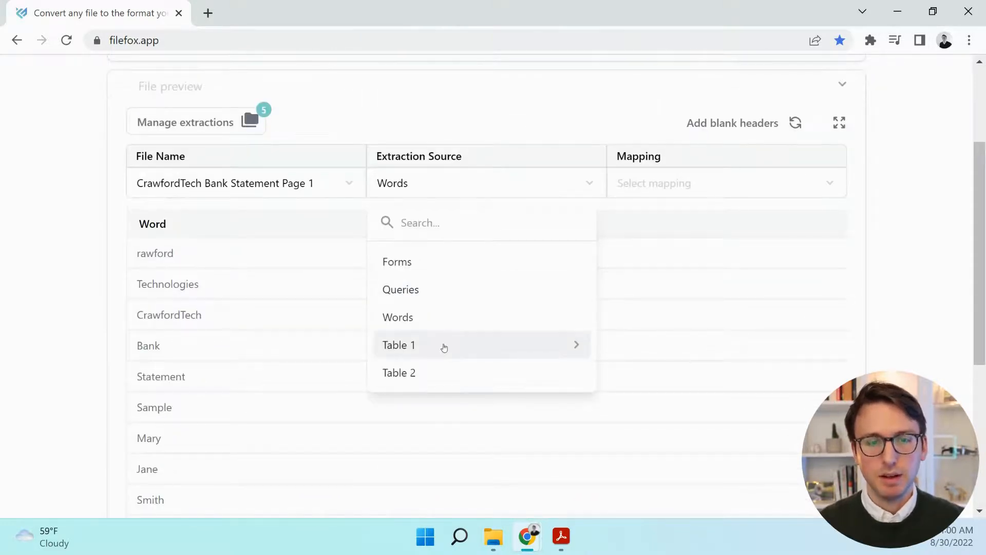
pyautogui.click(444, 347)
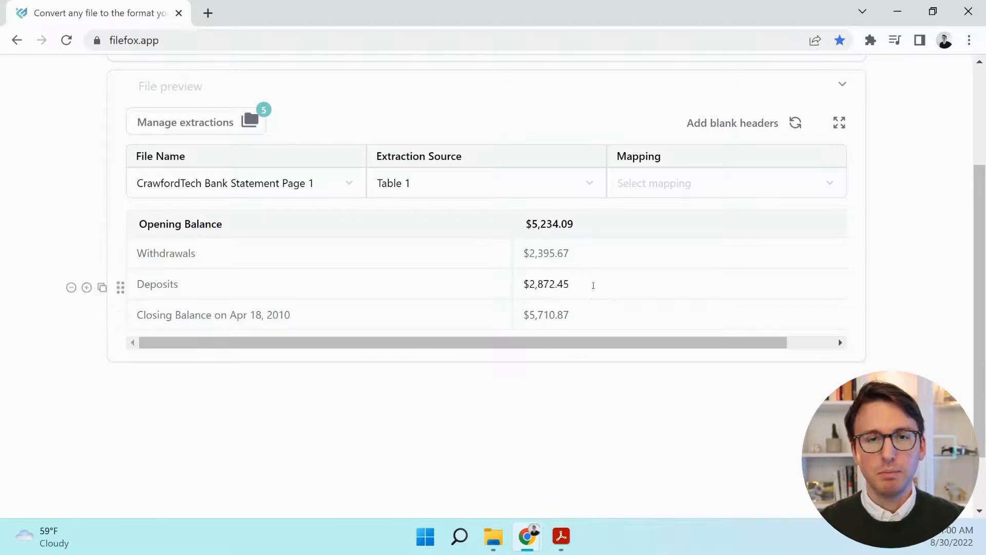
# - Set the file preview's extraction source to Table 2 and examine its transaction rows and columns
pyautogui.click(587, 185)
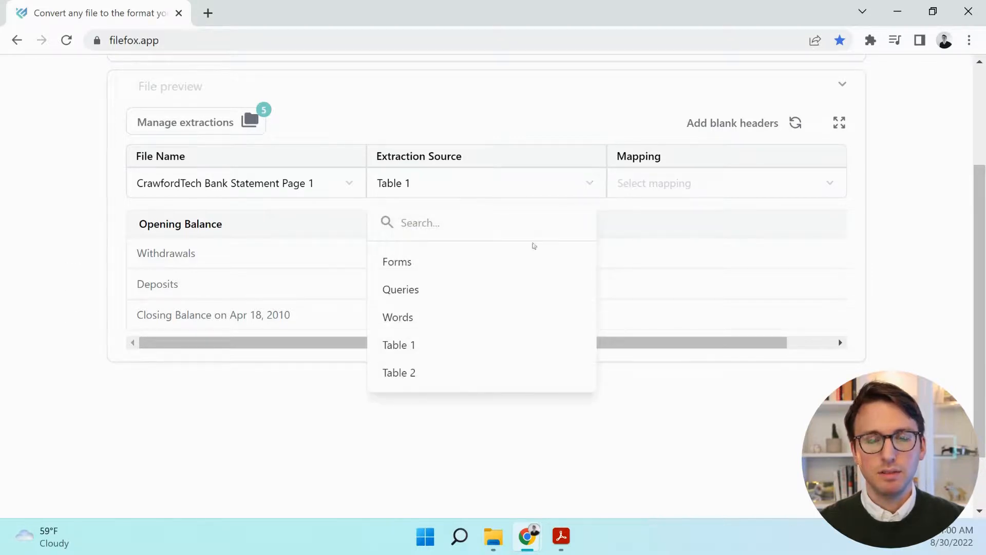
pyautogui.click(416, 372)
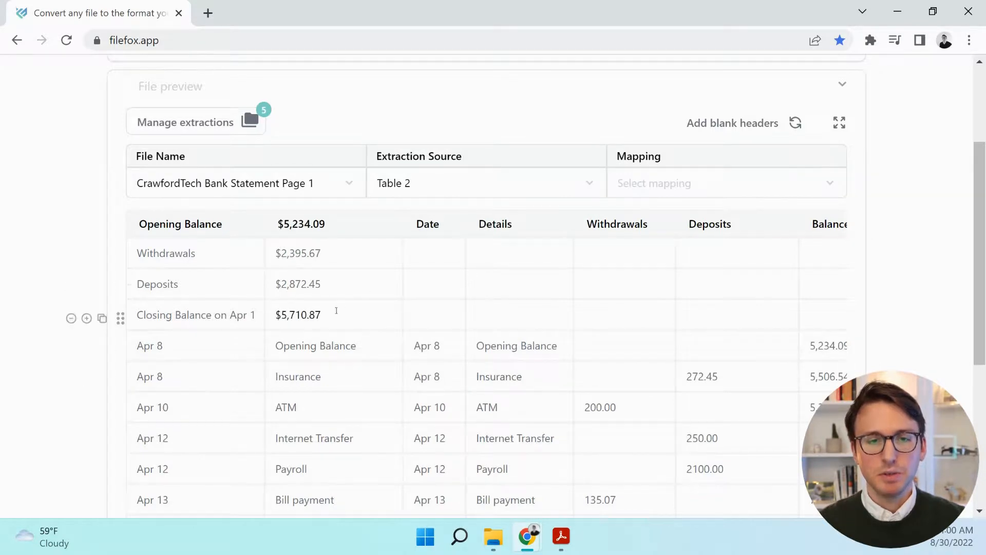
pyautogui.scroll(-2, 290, 344)
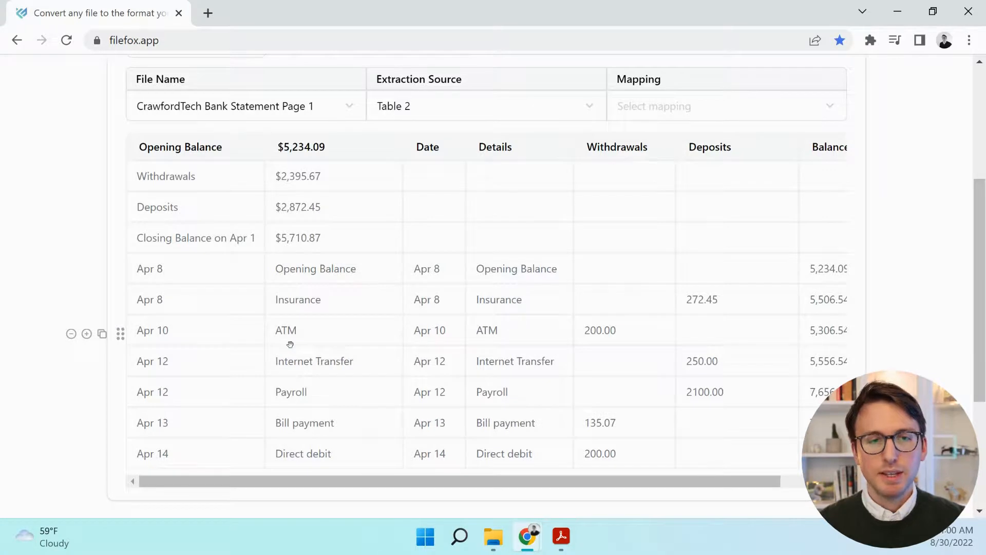
pyautogui.click(288, 342)
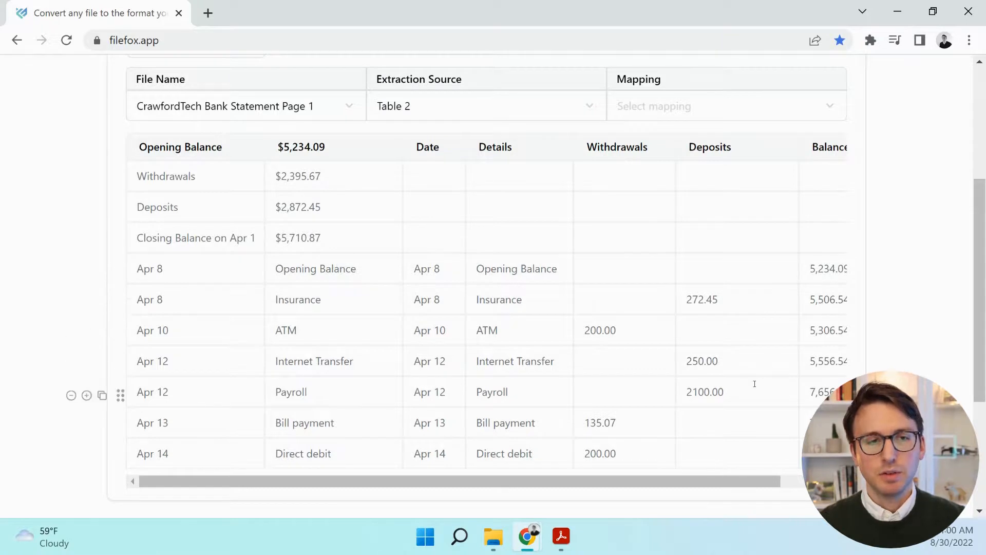
pyautogui.moveTo(704, 483)
pyautogui.mouseDown()
pyautogui.moveTo(730, 485)
pyautogui.moveTo(691, 482)
pyautogui.mouseUp()
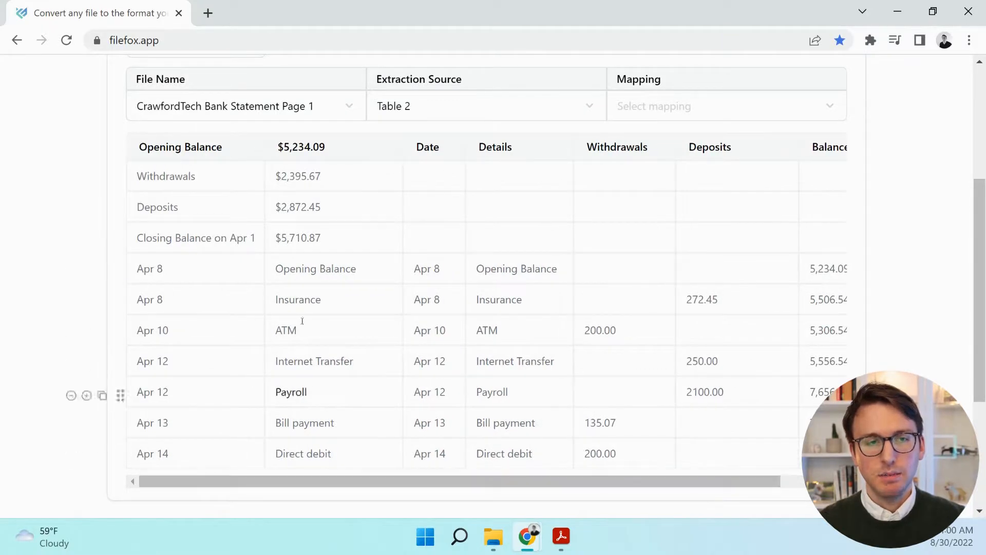
# - Delete the Closing Balance, Deposits and Withdrawals summary rows above the first Apr 8 transaction in Table 2
pyautogui.click(71, 238)
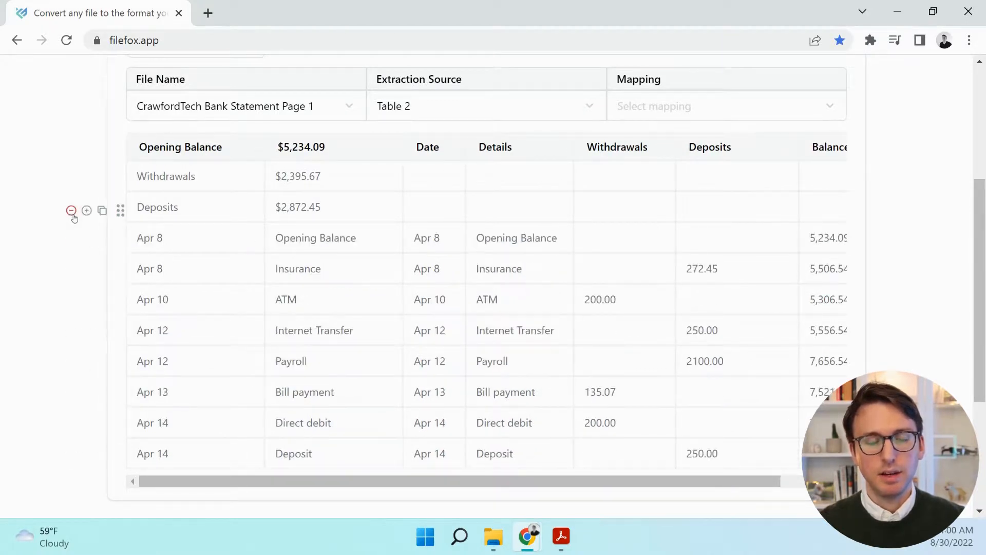
pyautogui.click(71, 211)
pyautogui.click(72, 179)
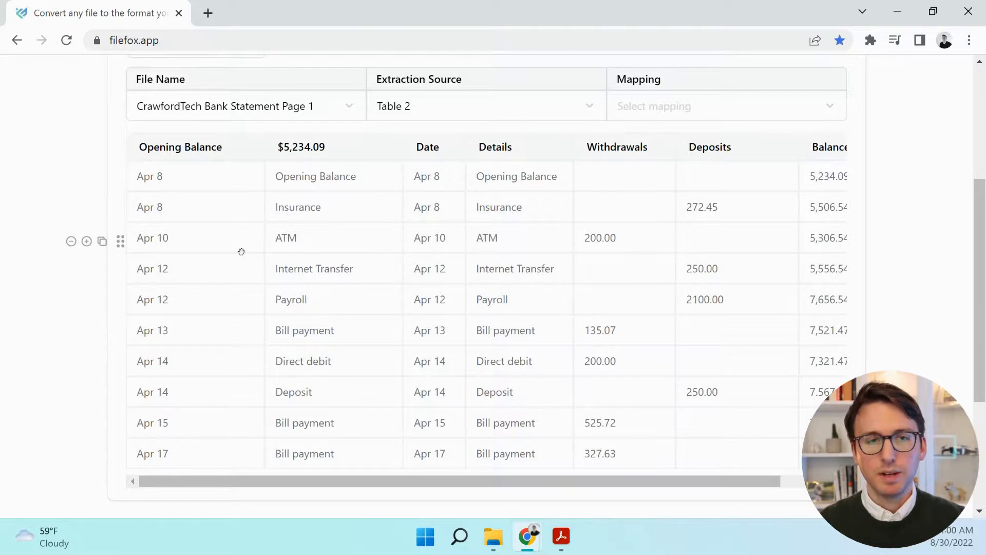
# - Go to the Transform stage and remove the redundant "Opening Balance" and "$5,234.09" columns from the table
pyautogui.scroll(1, 241, 252)
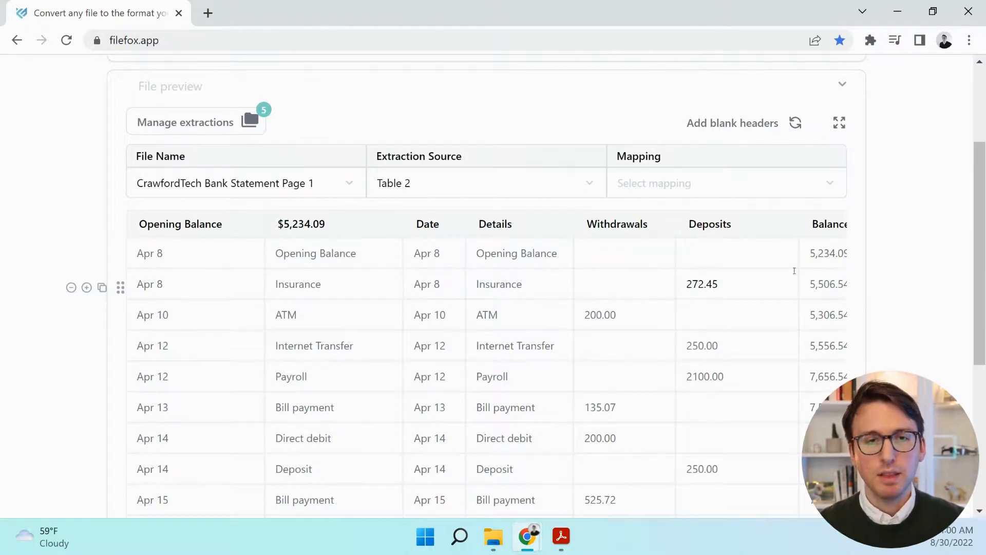
pyautogui.scroll(3, 794, 271)
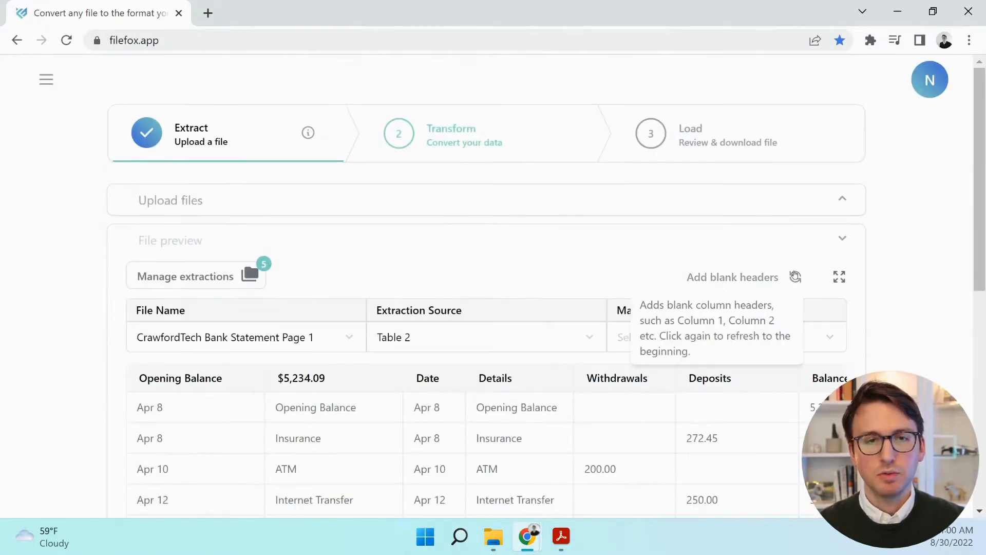
pyautogui.click(468, 147)
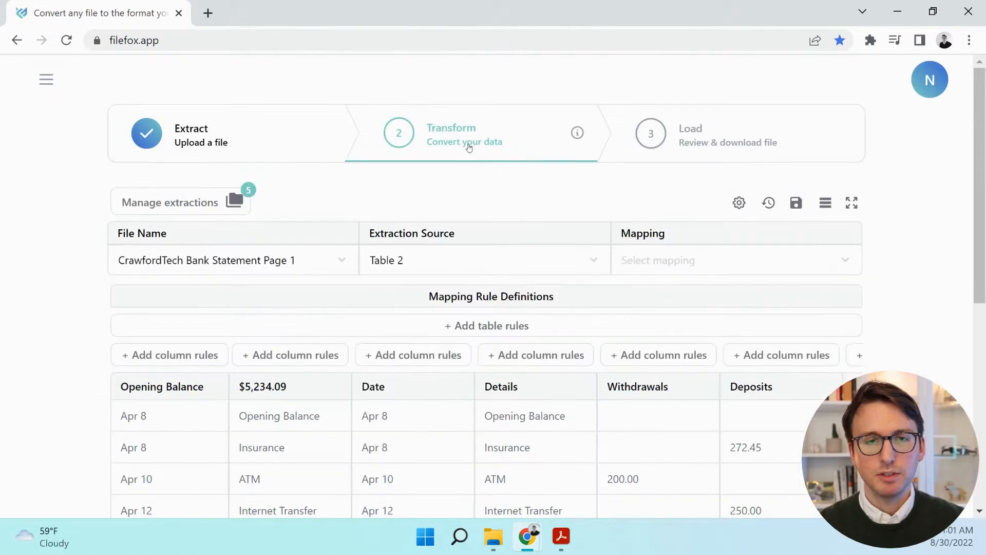
pyautogui.scroll(-3, 445, 214)
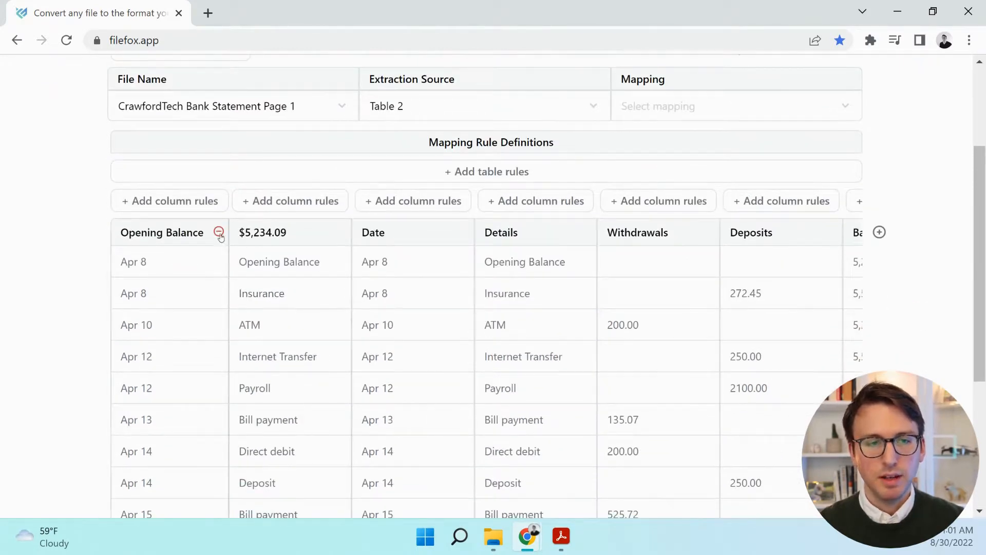
pyautogui.click(219, 233)
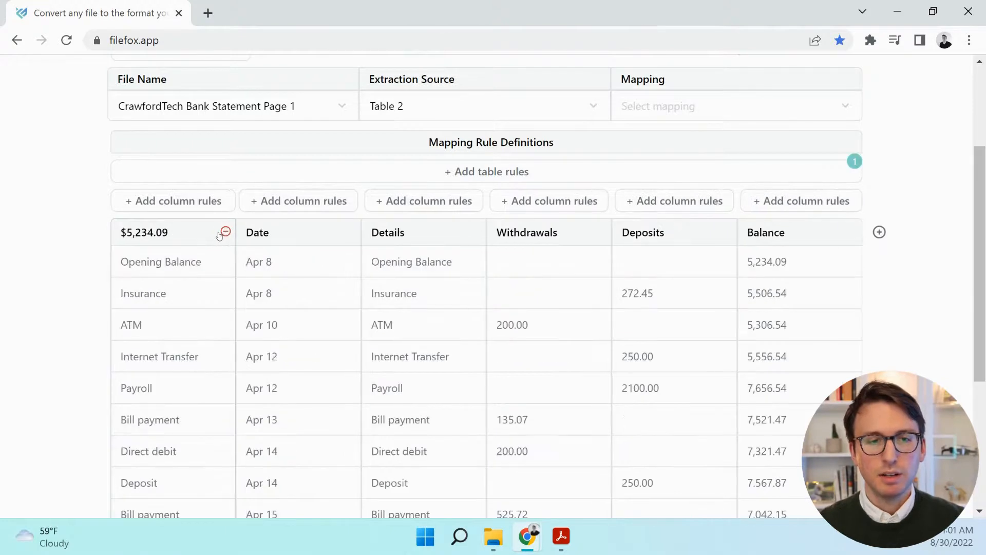
pyautogui.click(220, 232)
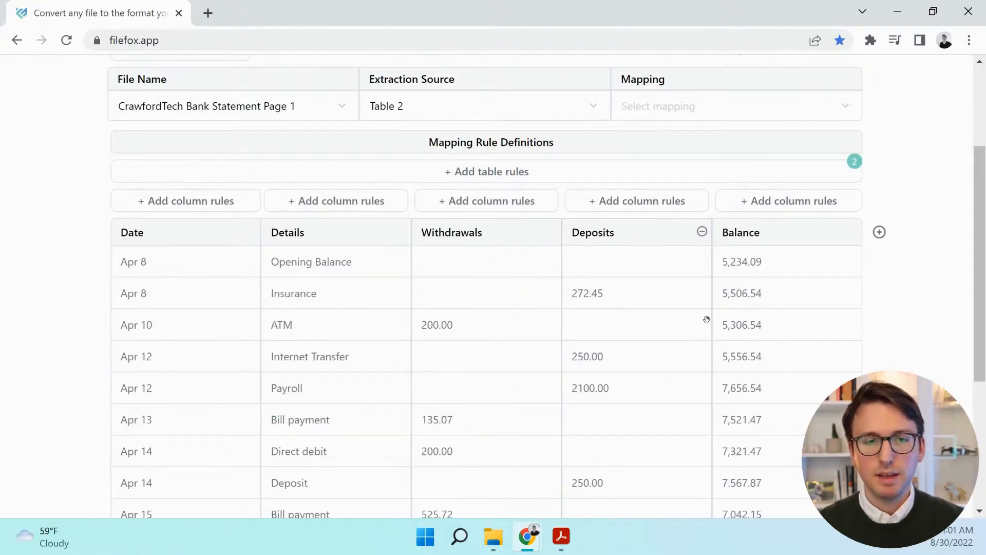
# - View the options for saving the mapping without choosing one, and review the rows of the transformed table
pyautogui.scroll(1, 706, 319)
pyautogui.click(796, 127)
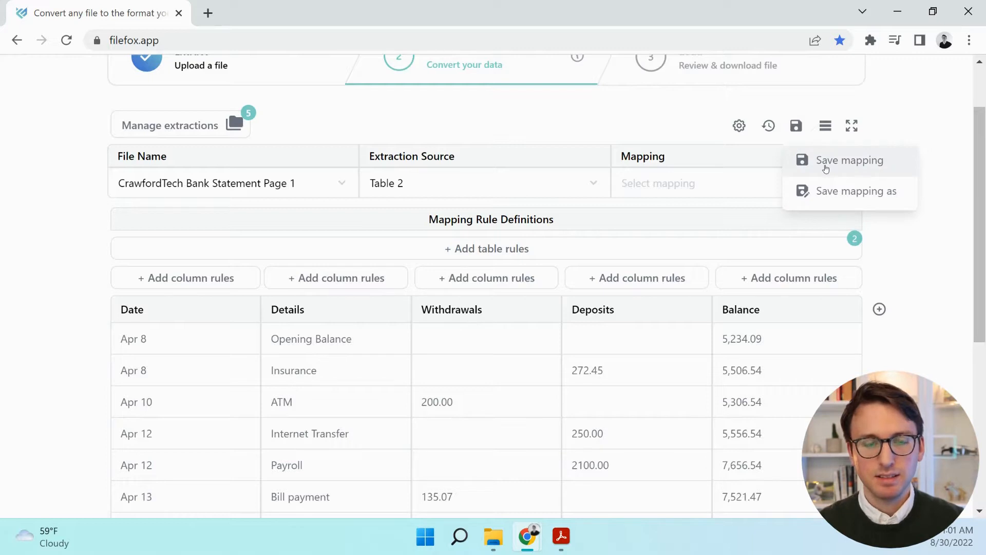
pyautogui.click(919, 297)
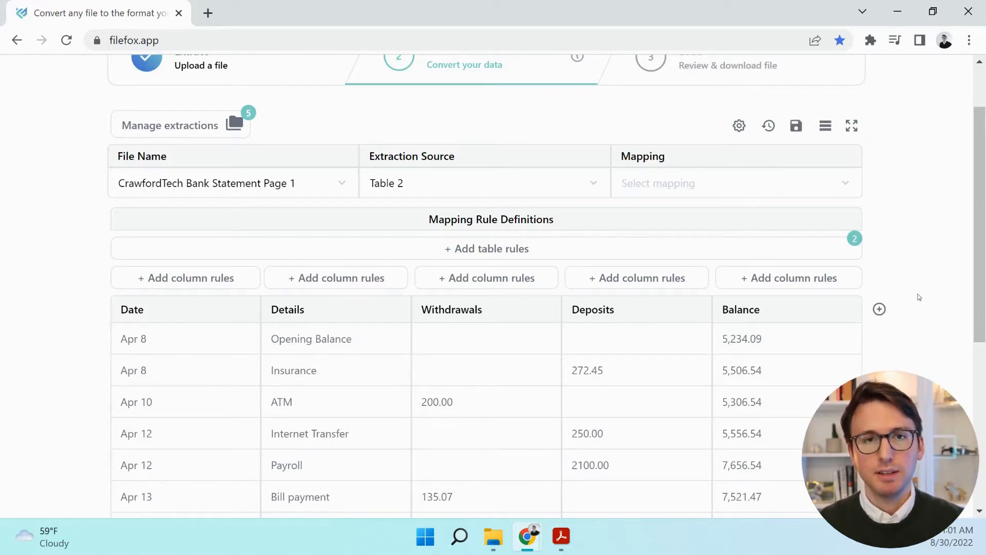
pyautogui.scroll(-3, 919, 297)
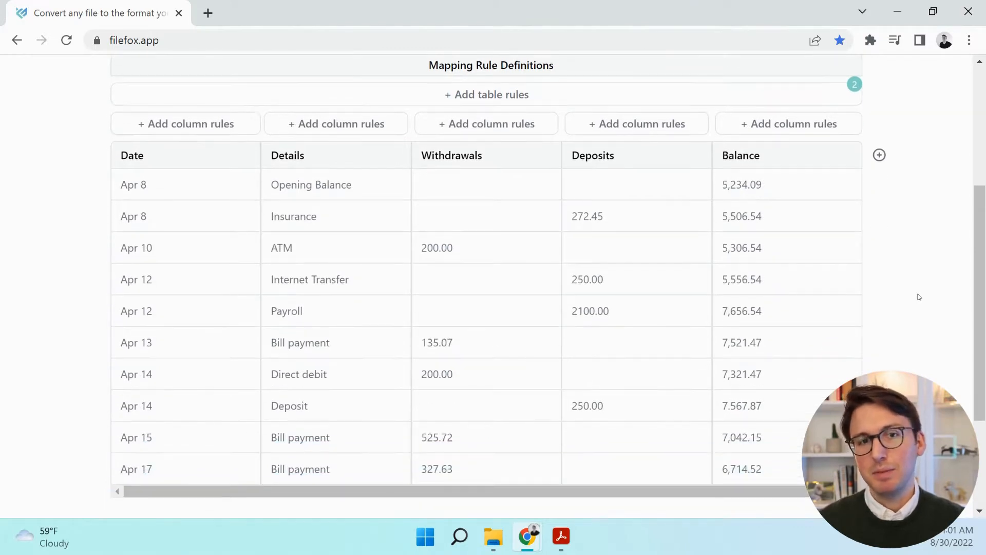